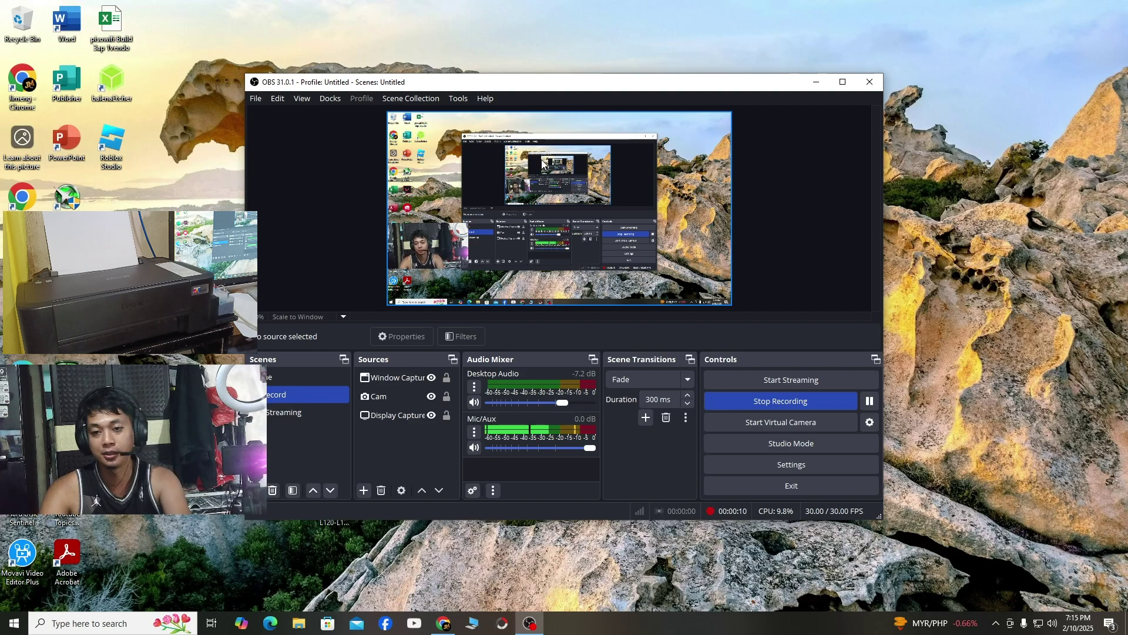
# Minimize the OBS window and select the EPSON L120-L121 RESETTER folder on the desktop
pyautogui.rightClick(171, 249)
pyautogui.press('Escape')
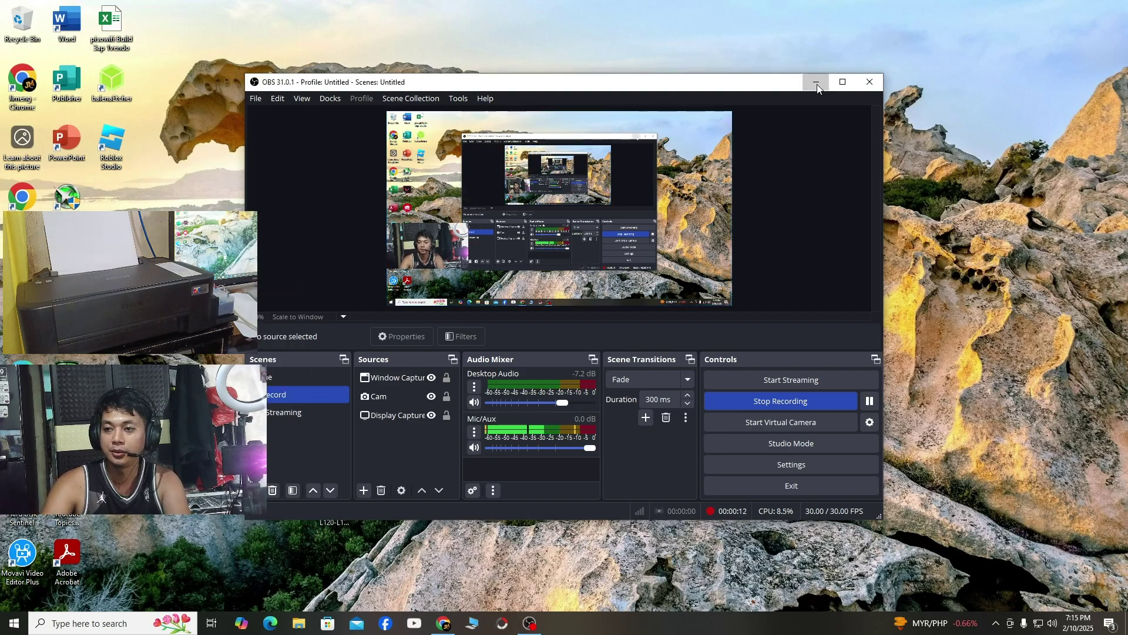
pyautogui.click(817, 82)
pyautogui.rightClick(275, 274)
pyautogui.press('Escape')
pyautogui.click(332, 493)
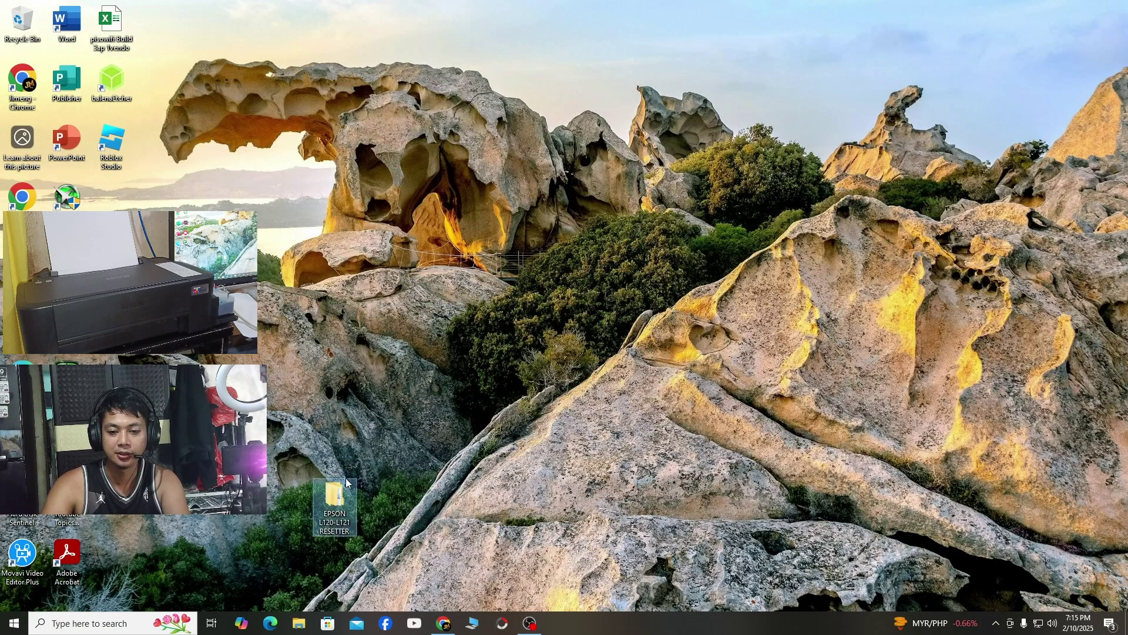
pyautogui.rightClick(450, 263)
pyautogui.click(461, 557)
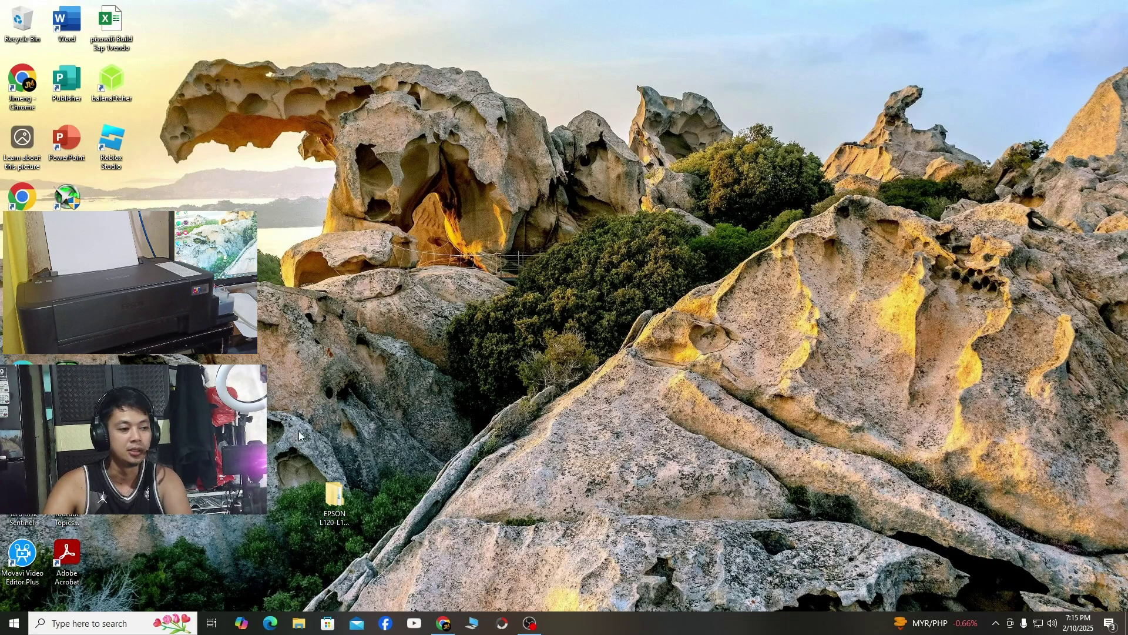
pyautogui.rightClick(520, 330)
pyautogui.click(564, 366)
pyautogui.click(334, 494)
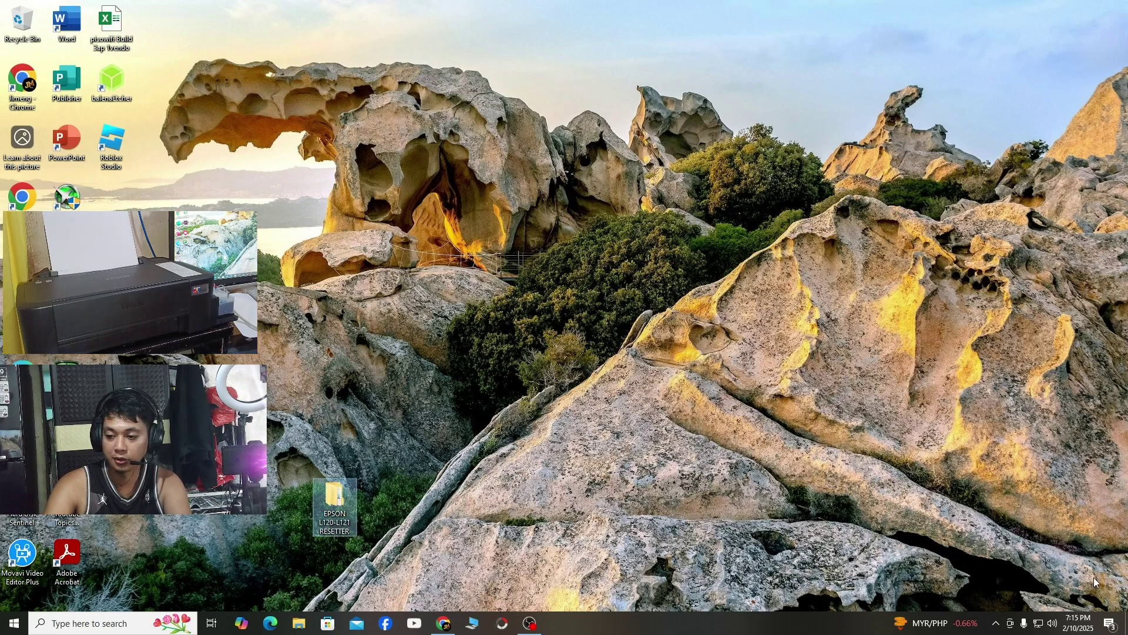
# Review the real-time protection status in the Windows Security virus and threat protection settings, closing the window when done
pyautogui.click(995, 623)
pyautogui.click(995, 552)
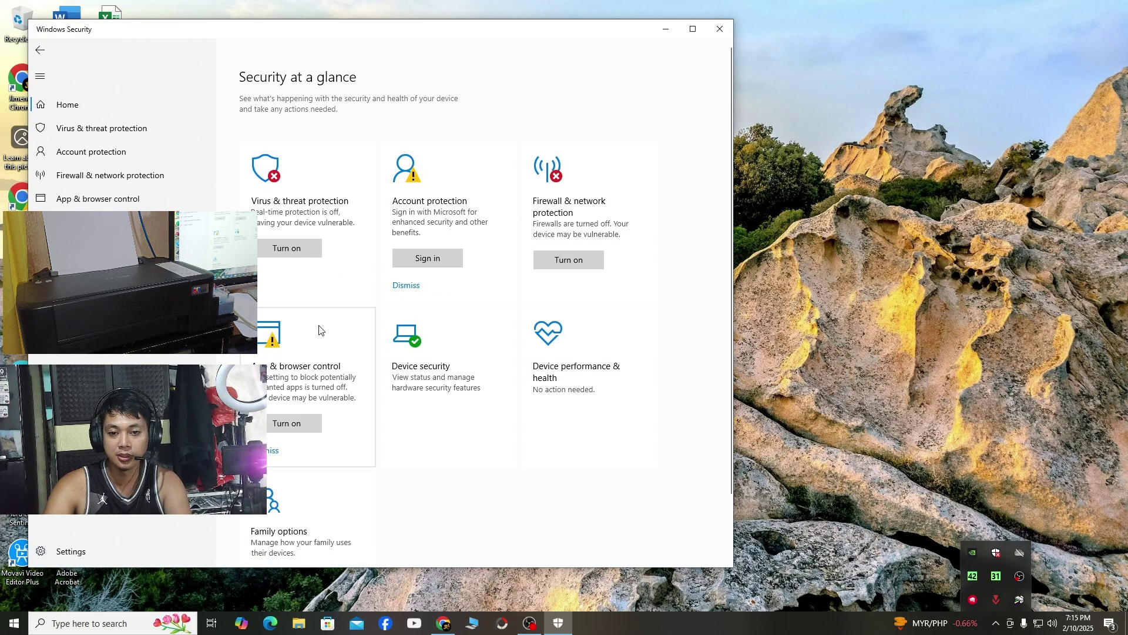
pyautogui.click(335, 194)
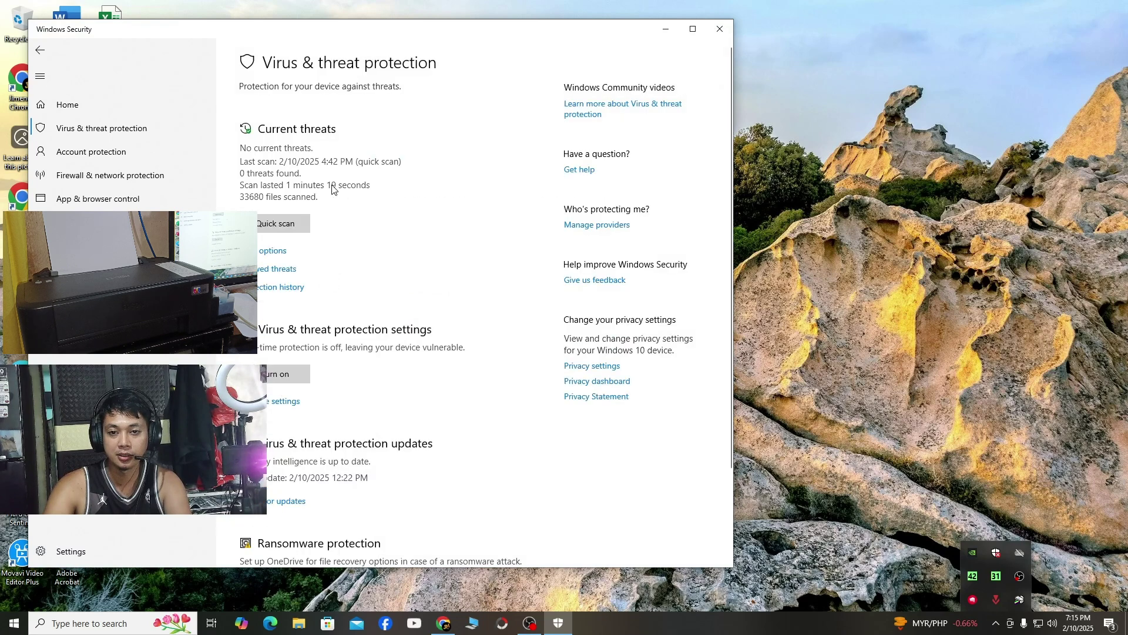
pyautogui.click(289, 407)
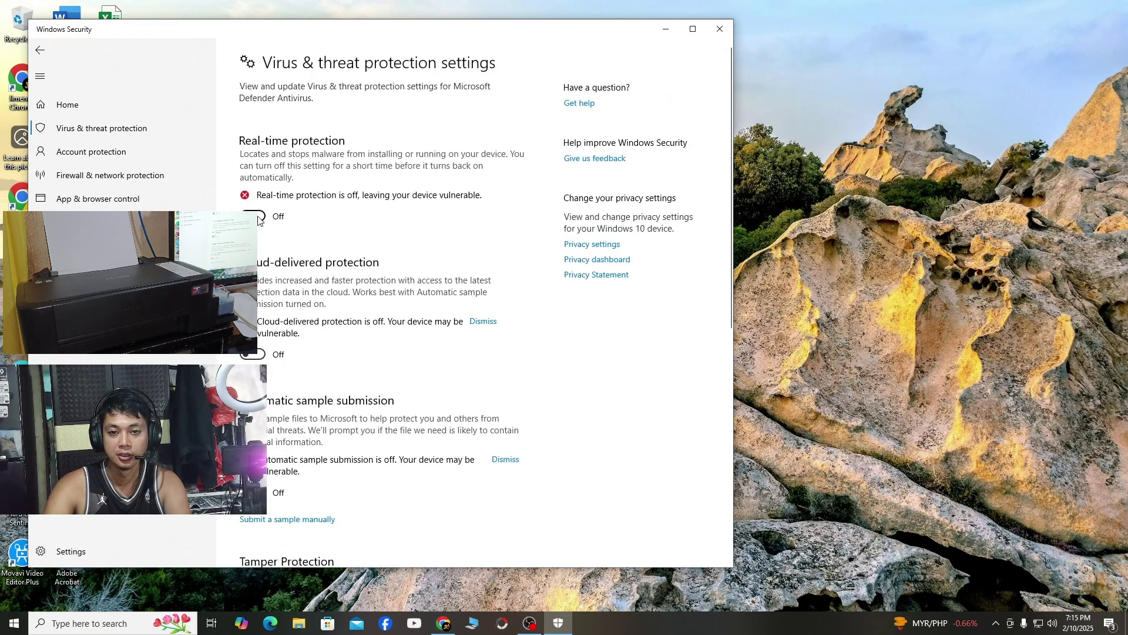
pyautogui.scroll(-4, 259, 220)
pyautogui.scroll(4, 259, 232)
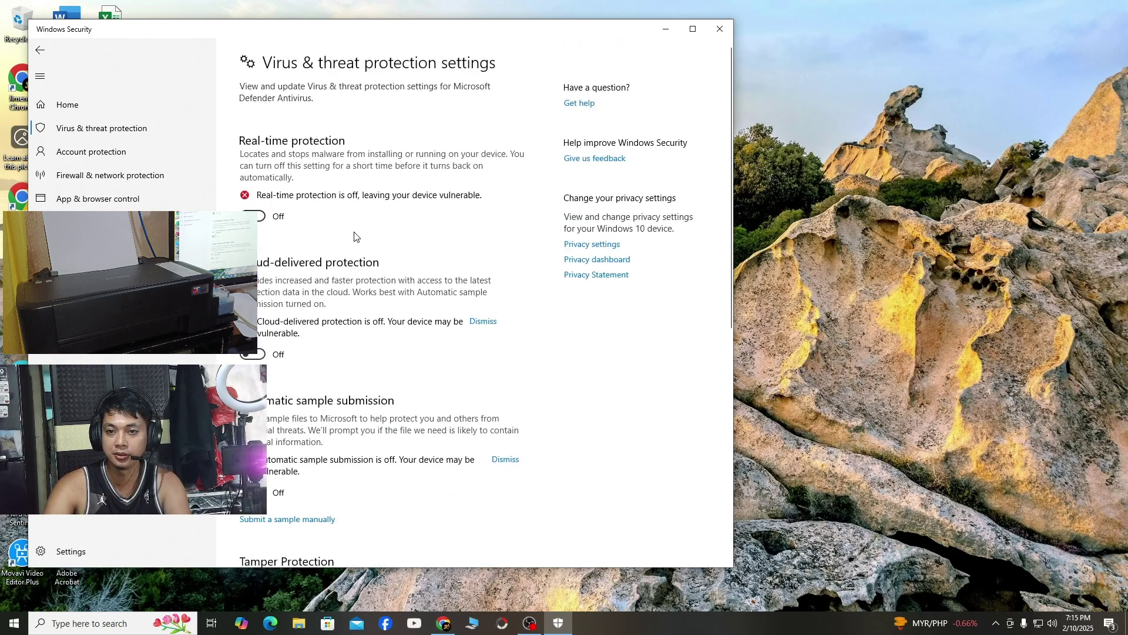
pyautogui.click(720, 28)
pyautogui.rightClick(503, 294)
pyautogui.click(533, 327)
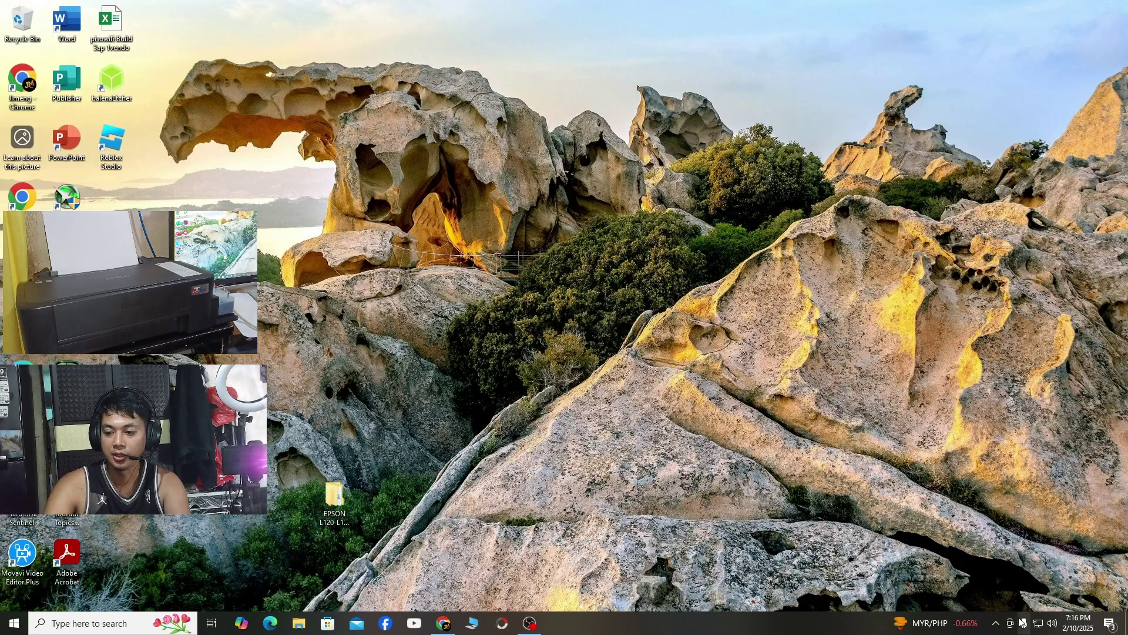
pyautogui.click(995, 623)
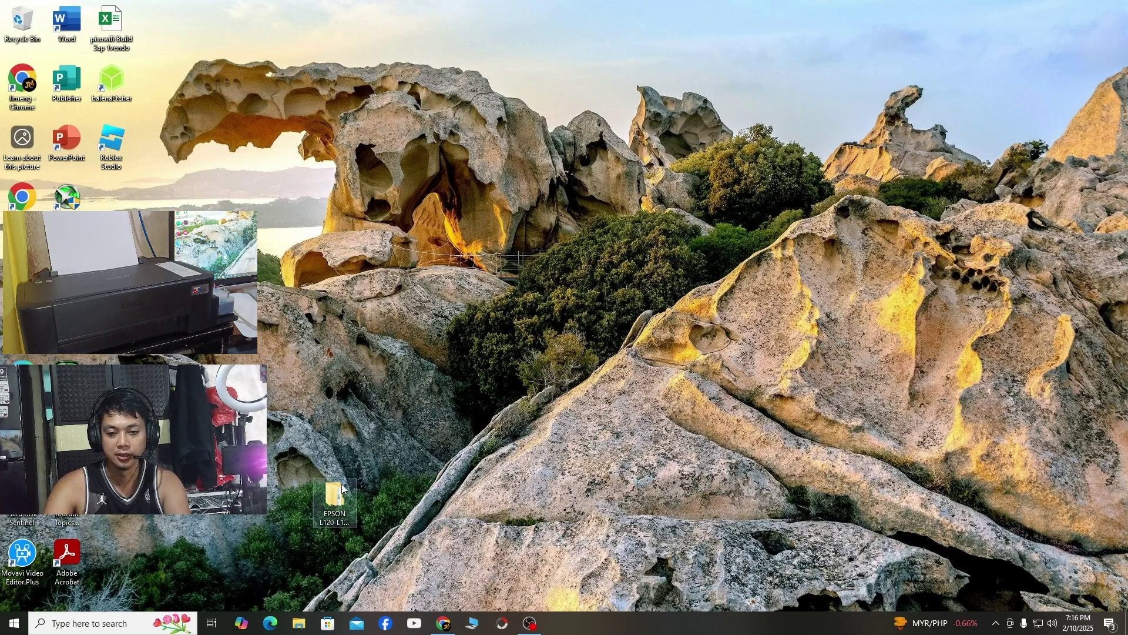
pyautogui.rightClick(463, 406)
pyautogui.click(502, 446)
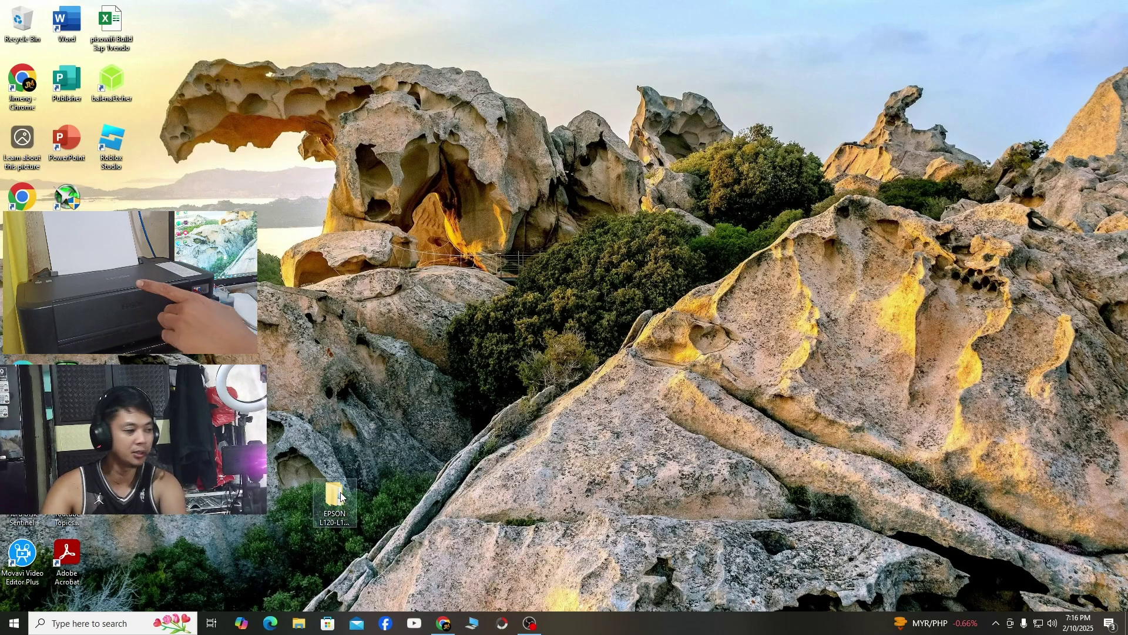
# Launch the L120 application from the innermost L120 RESETTER folder inside the desktop's EPSON L120-L121 RESETTER folder
pyautogui.click(336, 497)
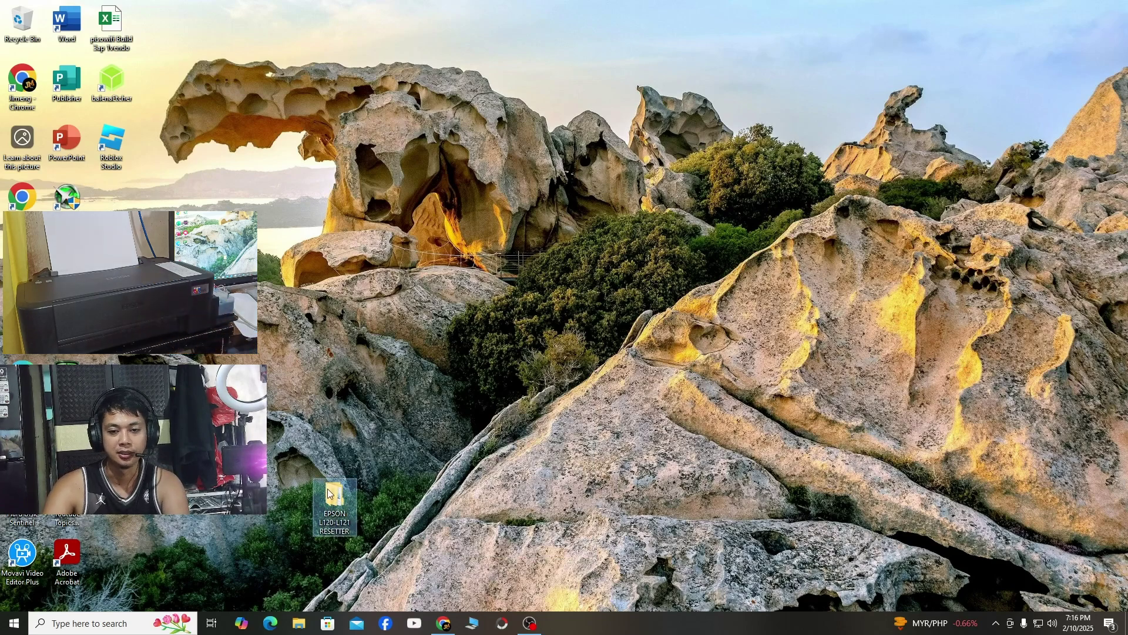
pyautogui.doubleClick(335, 500)
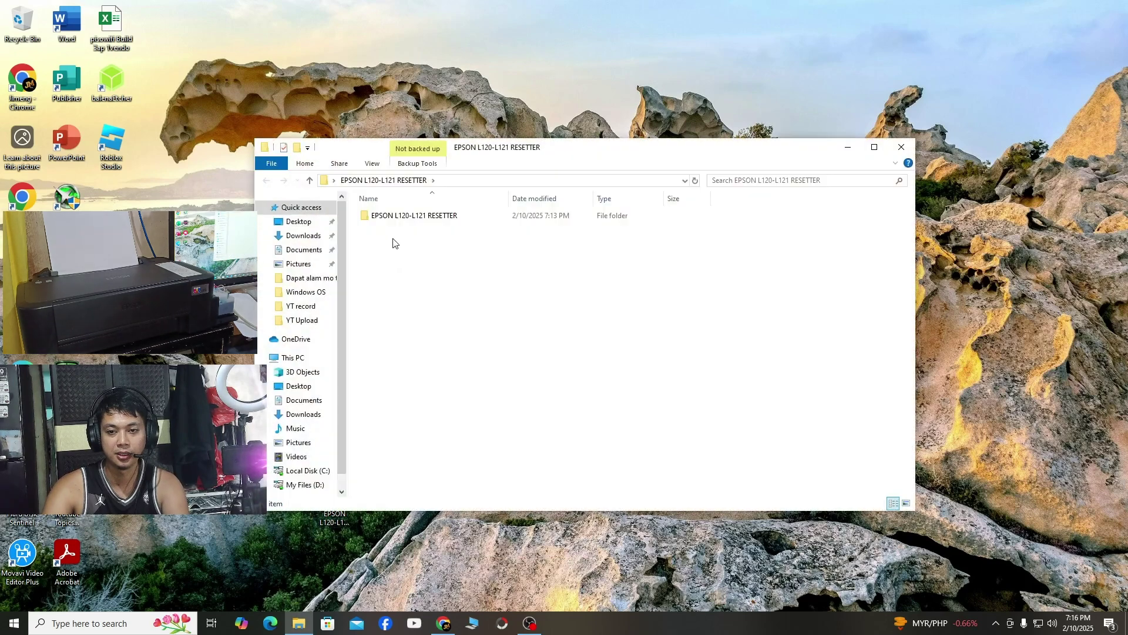
pyautogui.doubleClick(387, 218)
pyautogui.doubleClick(406, 218)
pyautogui.doubleClick(411, 216)
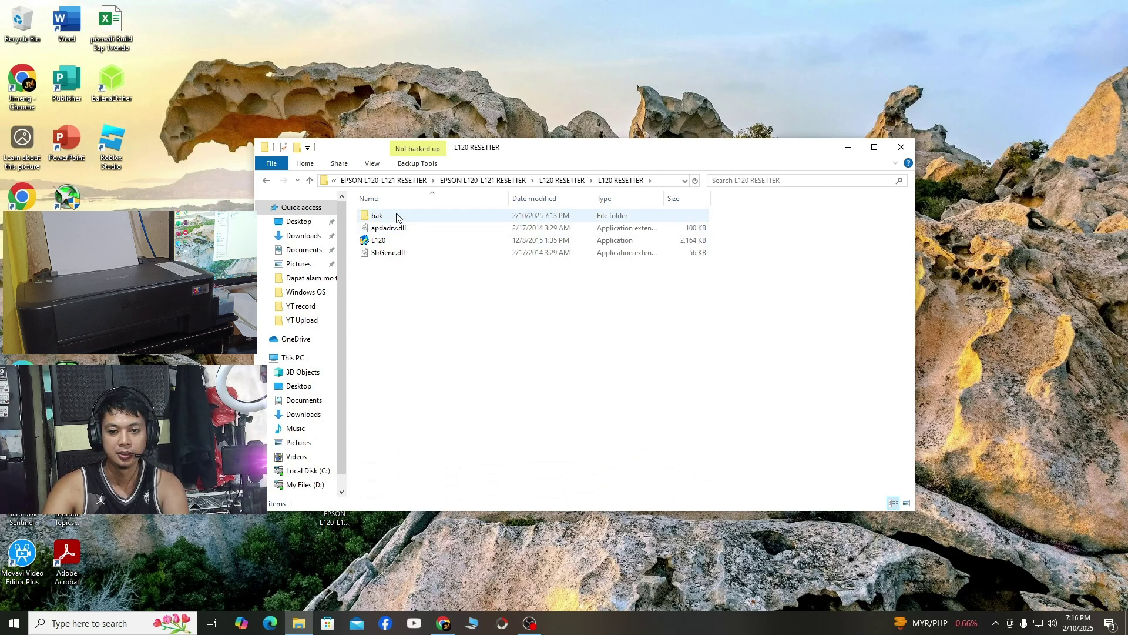
pyautogui.click(386, 243)
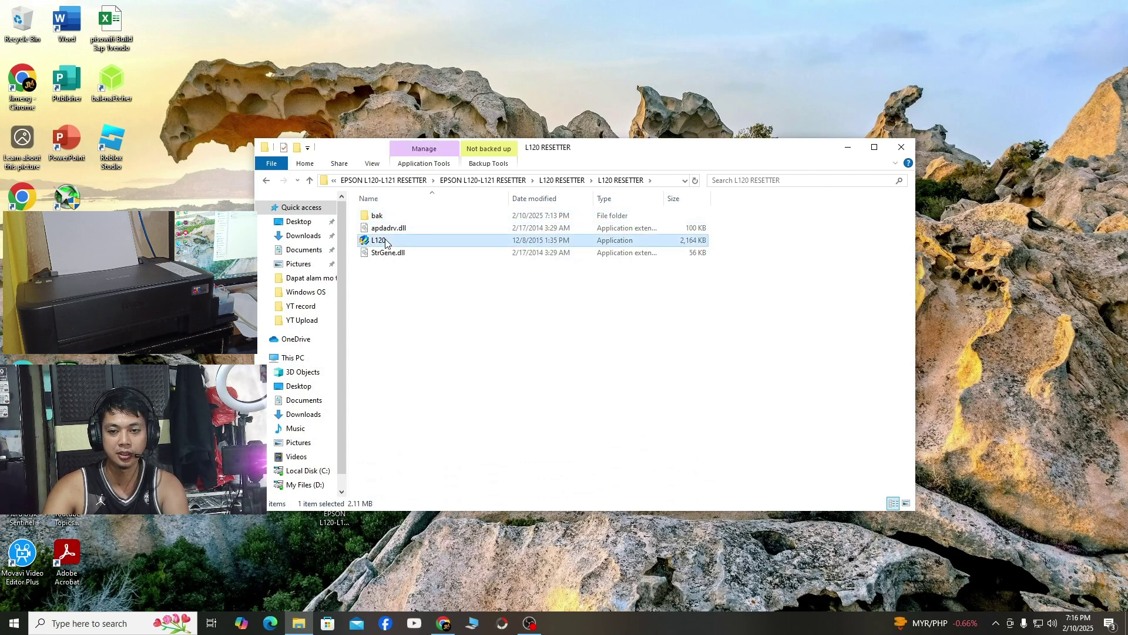
pyautogui.doubleClick(386, 242)
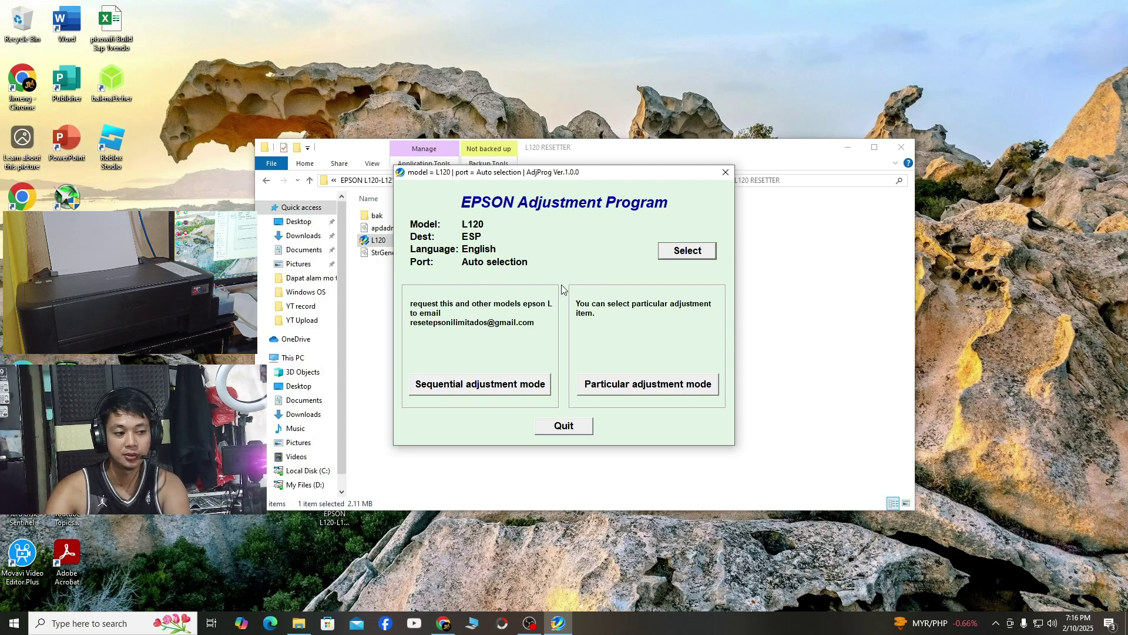
# Set the adjustment program's port to USB001 (L120 Series)
pyautogui.click(670, 253)
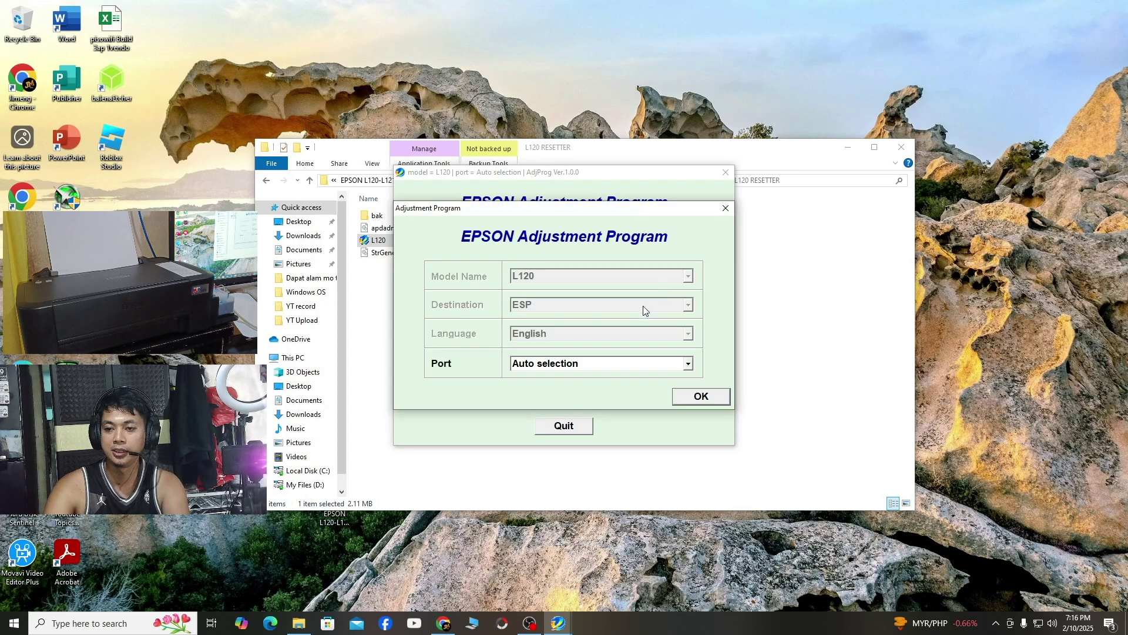
pyautogui.click(568, 367)
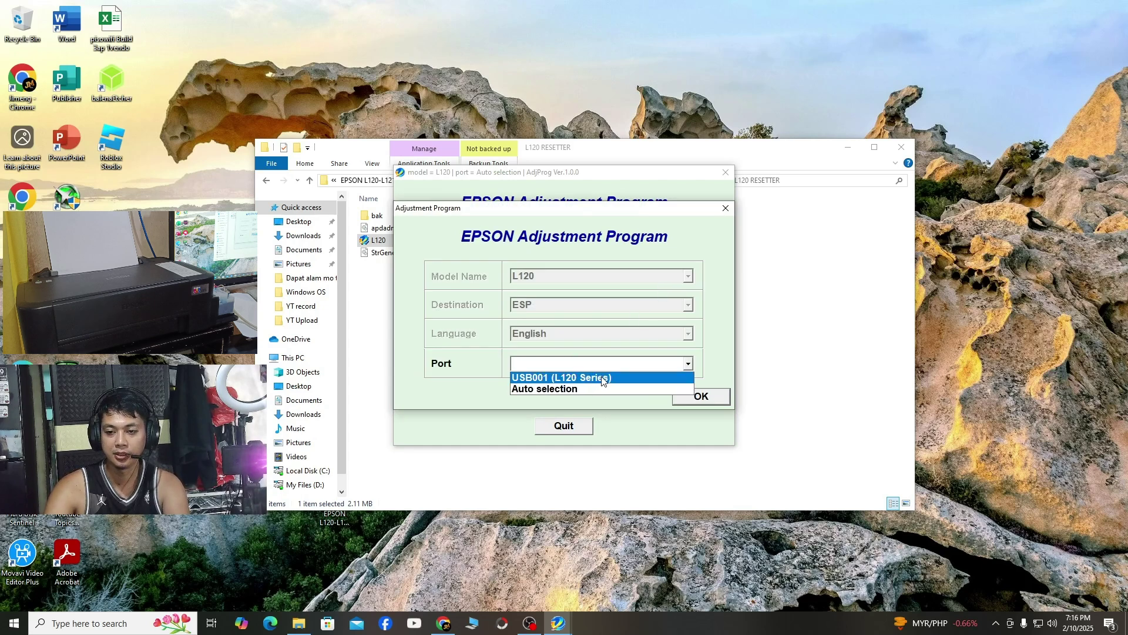
pyautogui.click(602, 381)
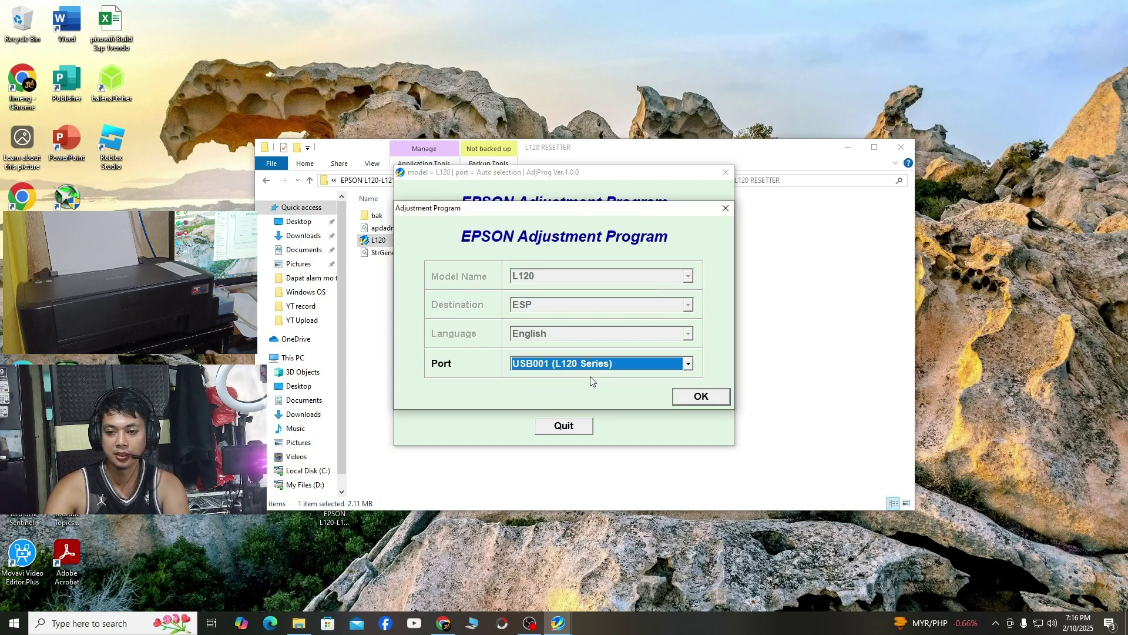
pyautogui.click(712, 399)
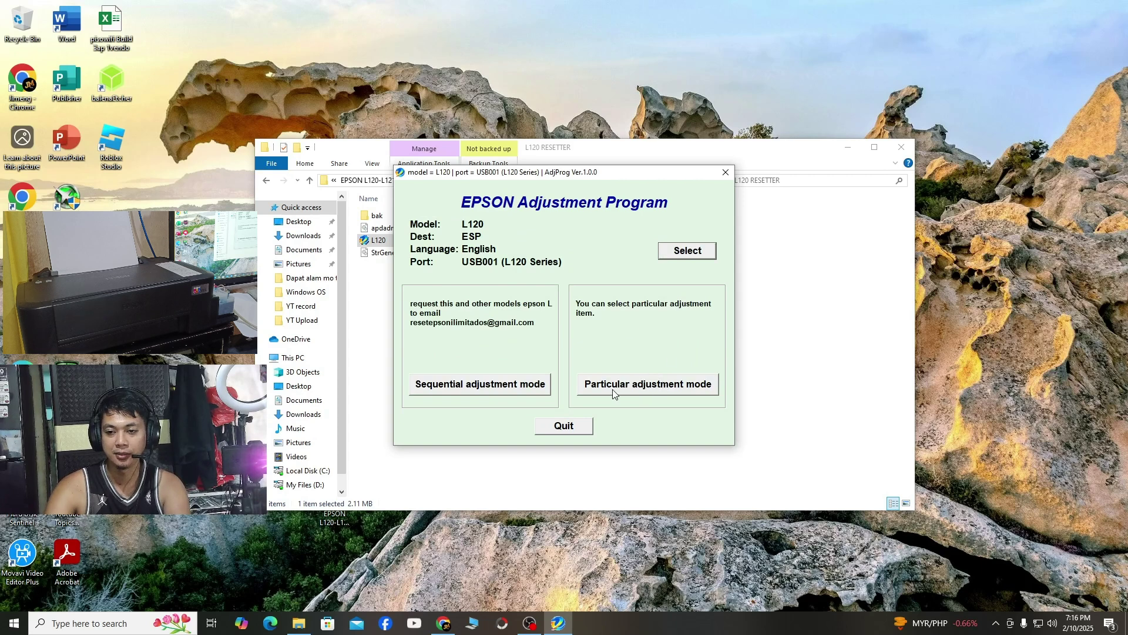
# Open the Waste ink pad counter in Particular adjustment mode and check the main pad counter's current value
pyautogui.click(664, 392)
pyautogui.scroll(-2, 526, 318)
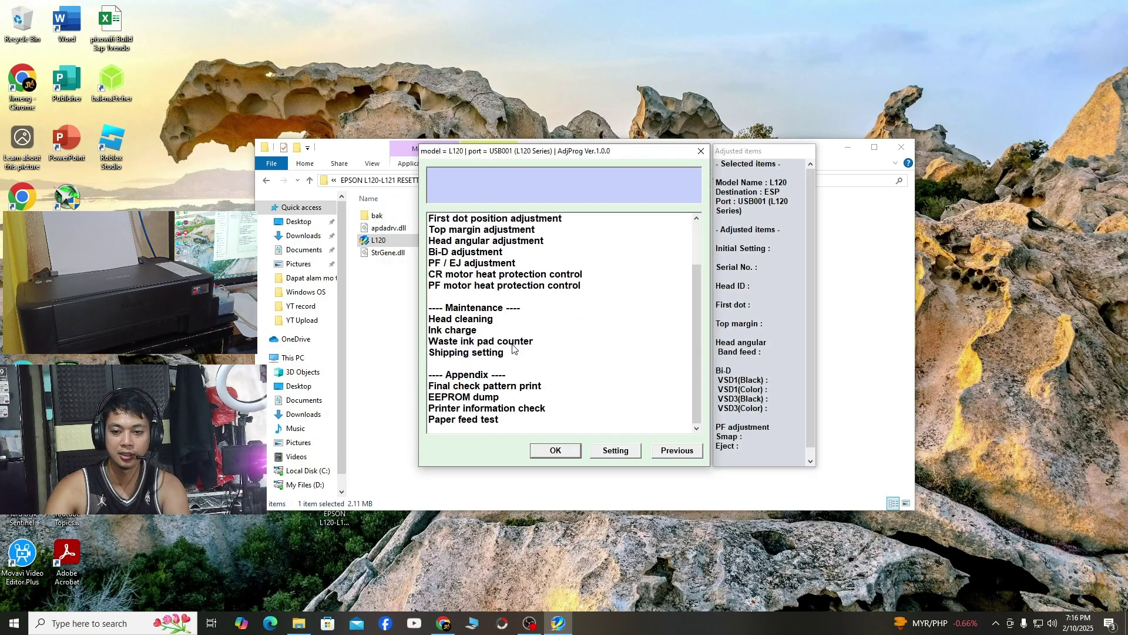
pyautogui.click(474, 342)
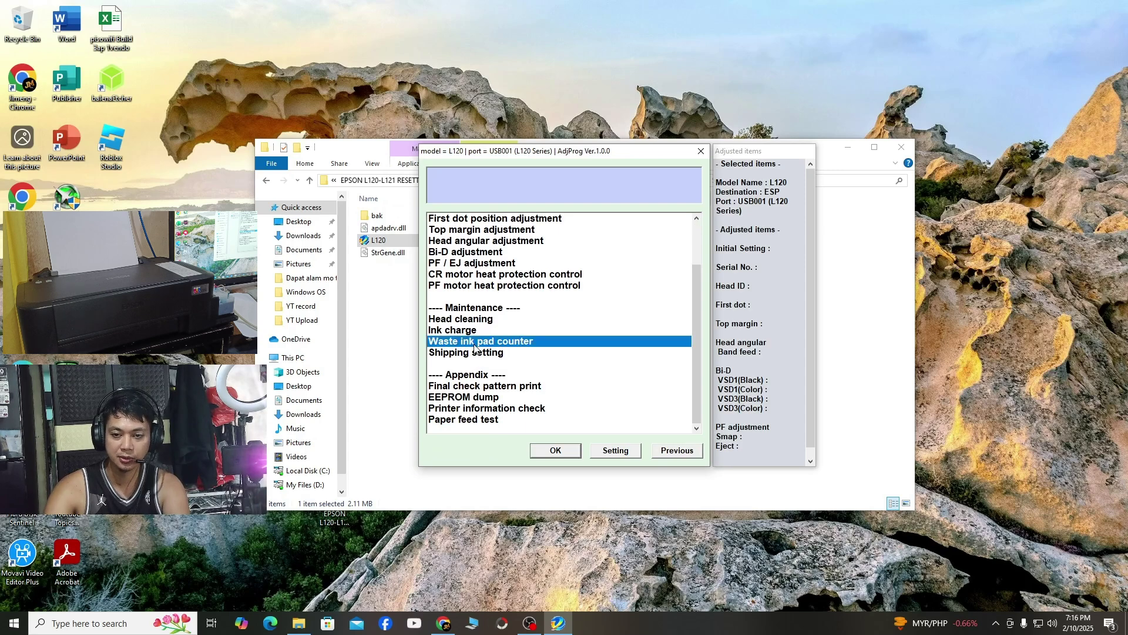
pyautogui.doubleClick(526, 341)
pyautogui.click(425, 267)
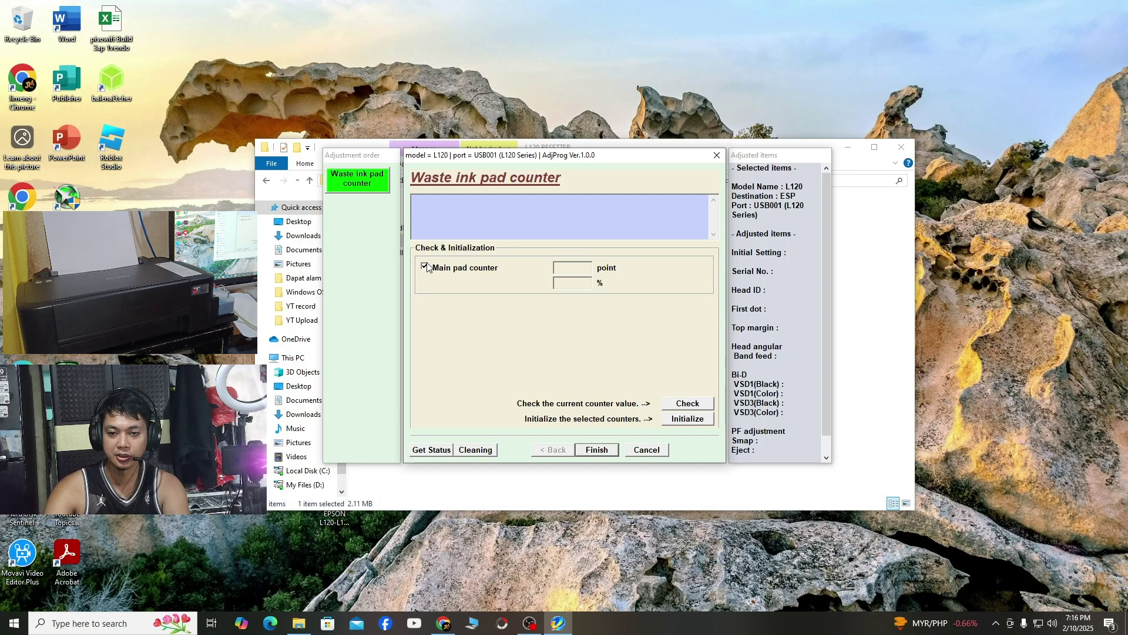
pyautogui.click(686, 404)
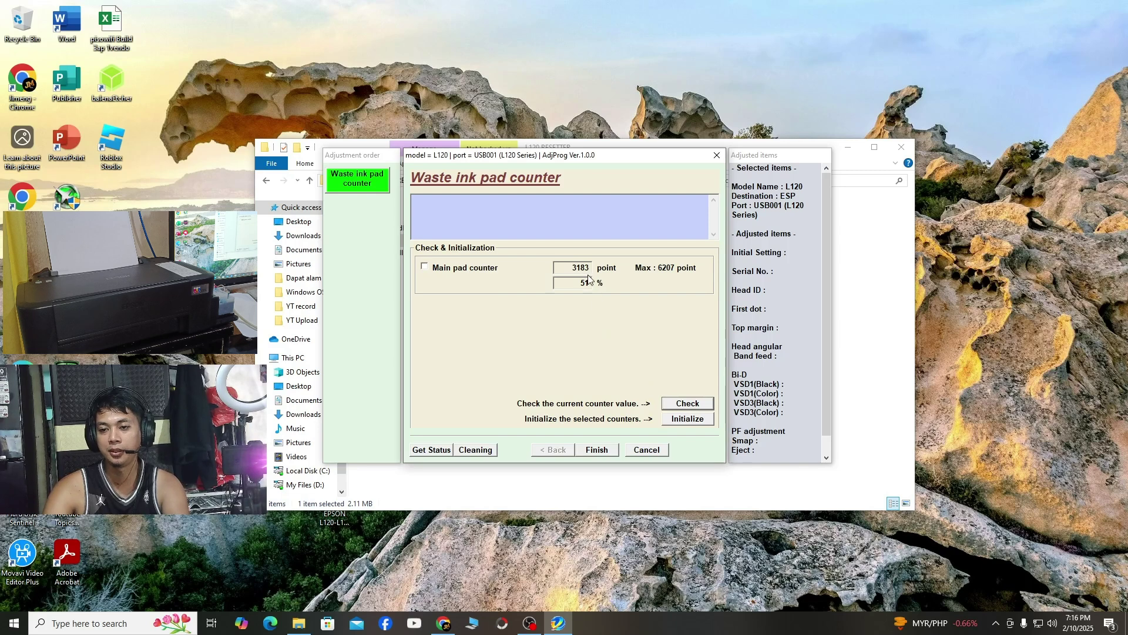
# Initialize the main pad counter, accepting the confirmations, and return to the adjustment program's start window
pyautogui.click(425, 268)
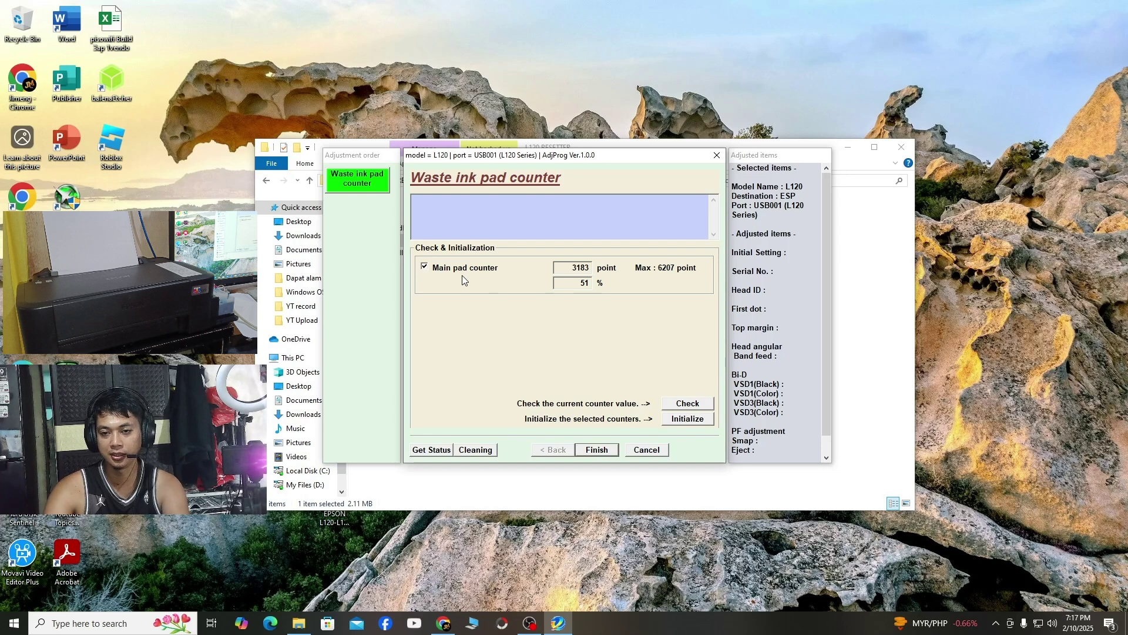
pyautogui.click(687, 418)
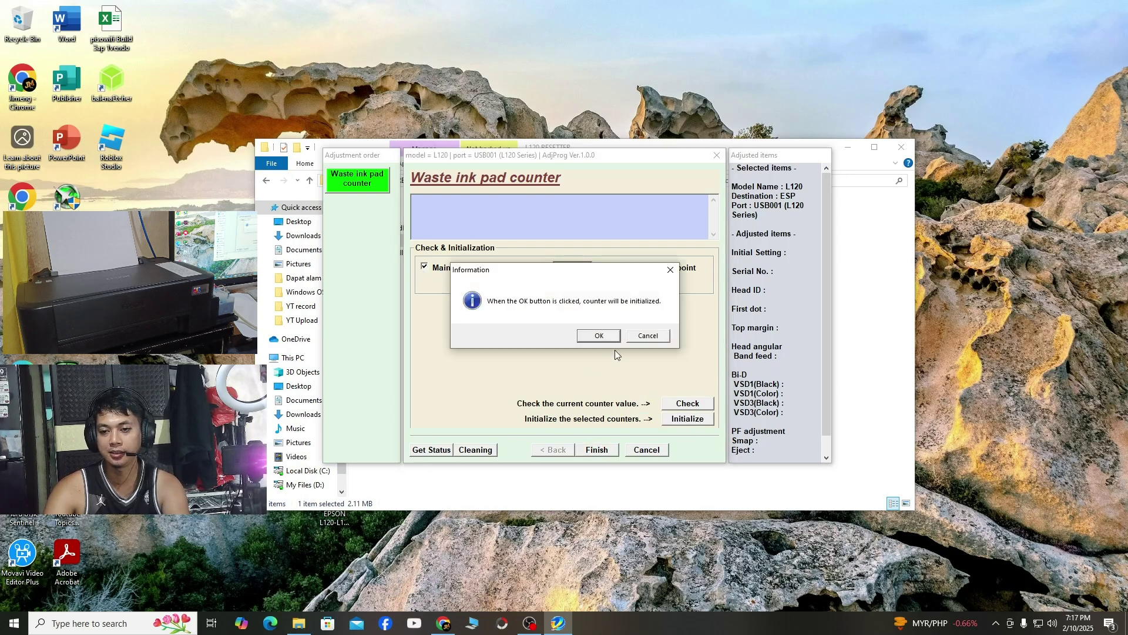
pyautogui.click(600, 336)
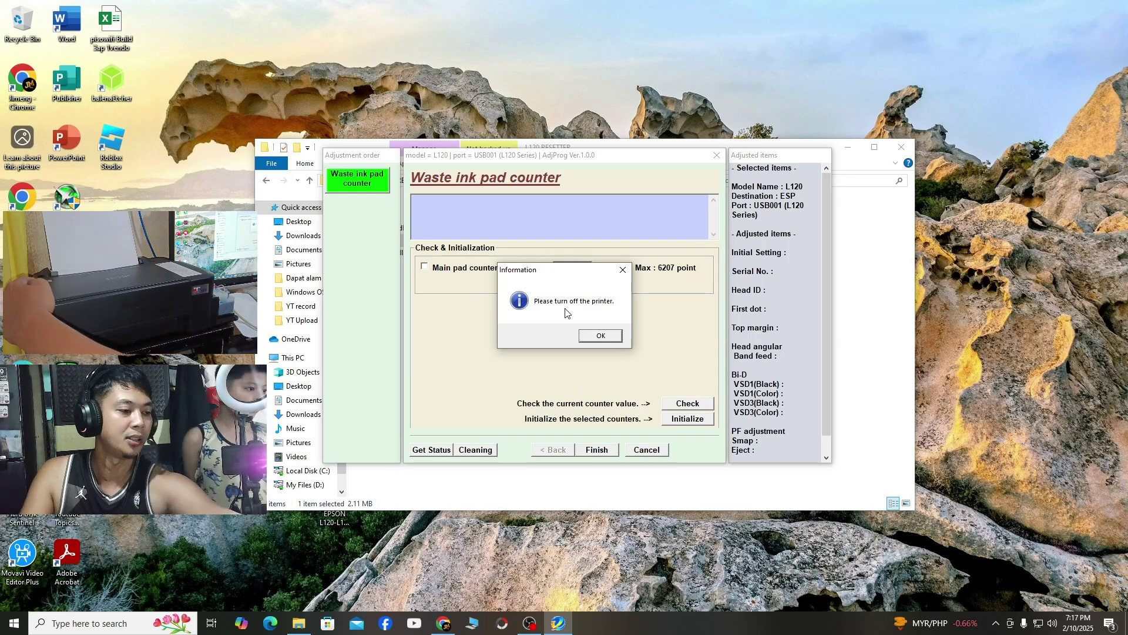
pyautogui.click(605, 337)
pyautogui.click(605, 337)
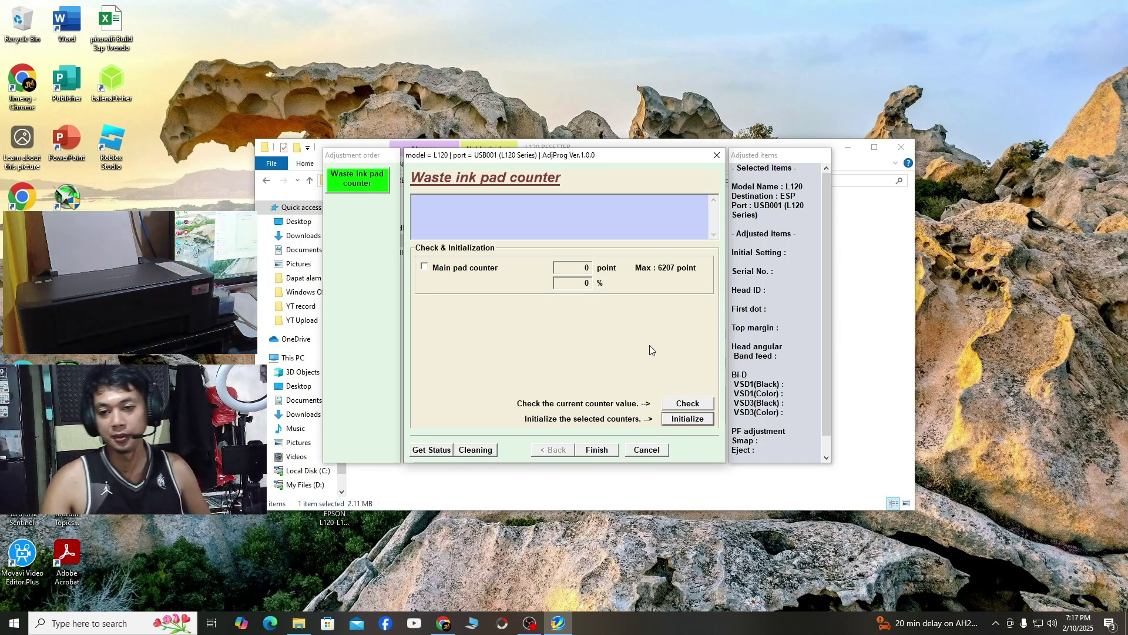
pyautogui.click(717, 155)
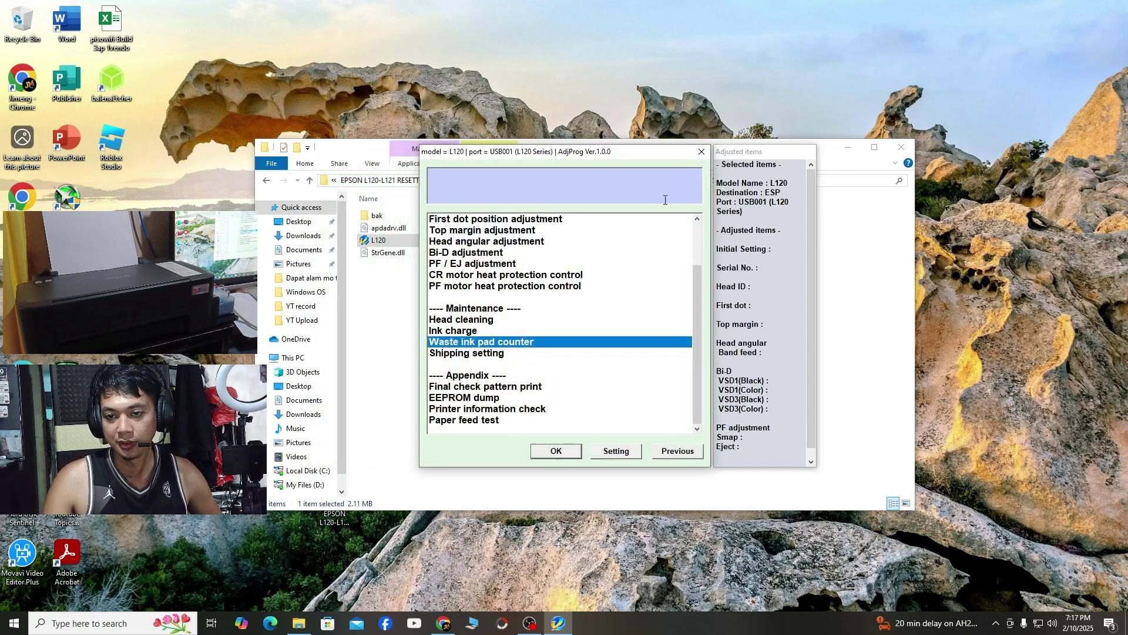
pyautogui.click(702, 152)
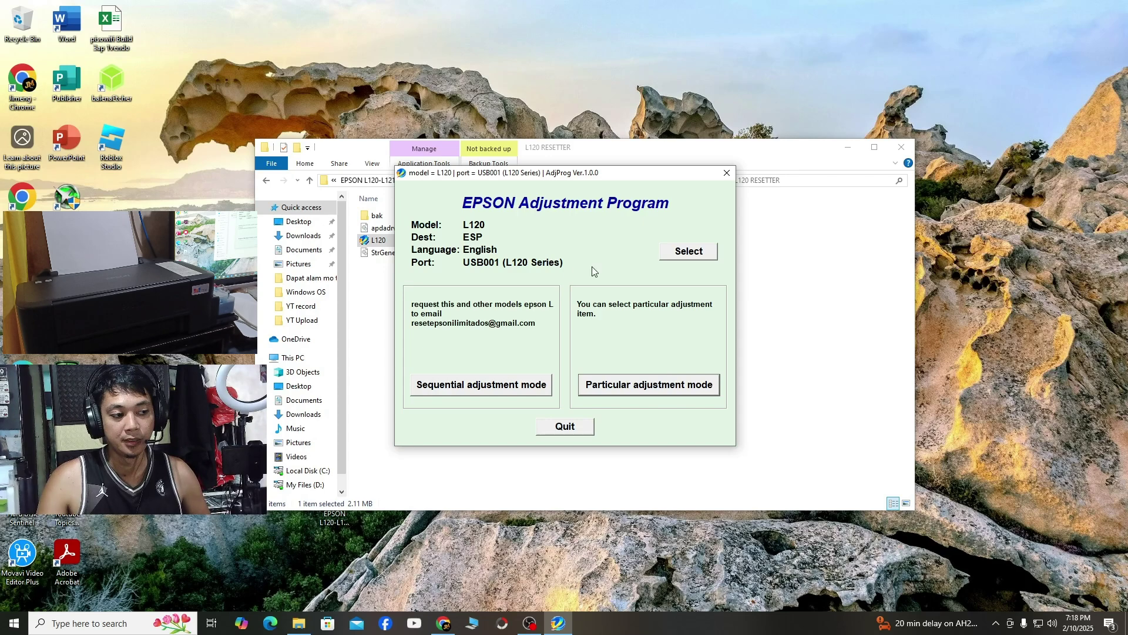
# Select the USB001 (L120 Series) port again for the connected printer
pyautogui.click(691, 253)
pyautogui.click(587, 364)
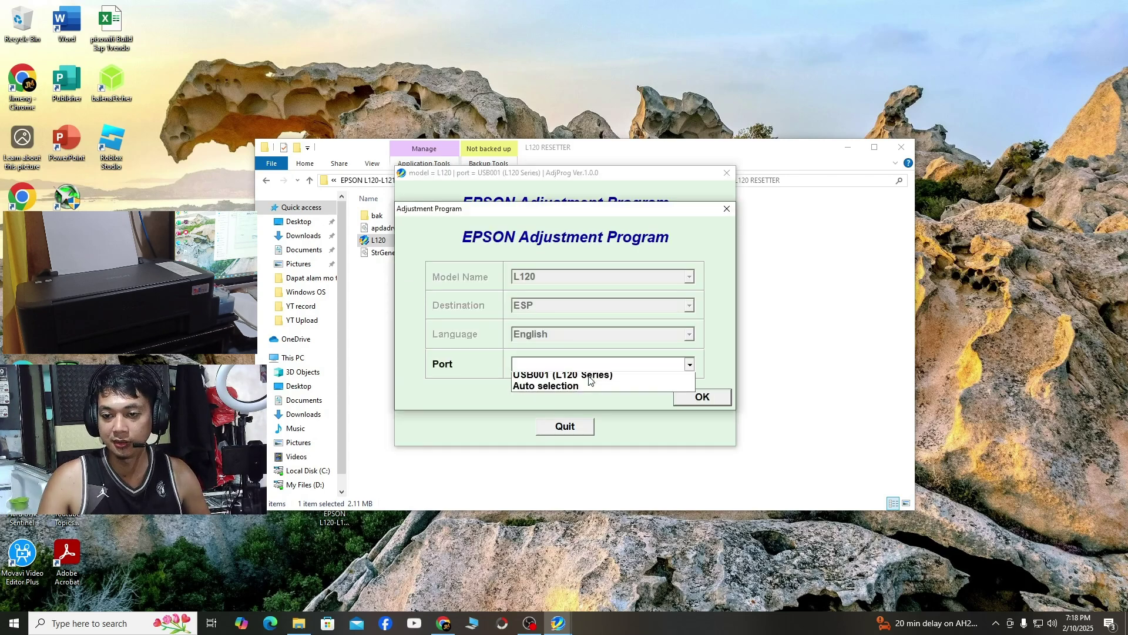
pyautogui.click(564, 378)
pyautogui.click(702, 397)
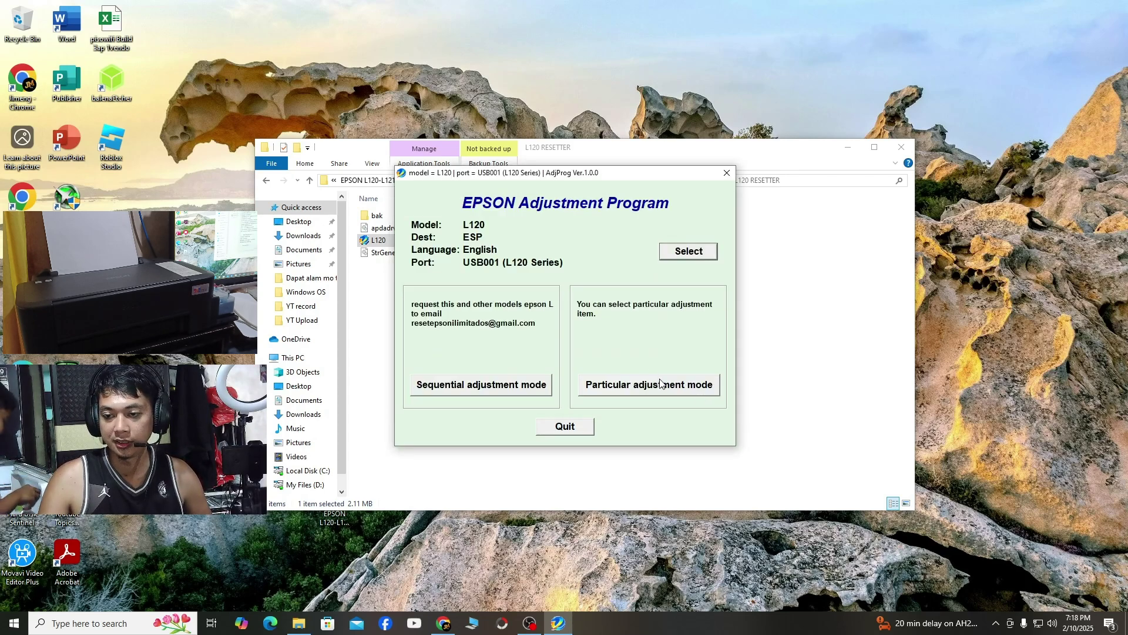
# Reopen the Waste ink pad counter in Particular adjustment mode and recheck the main pad counter after the reset
pyautogui.click(660, 383)
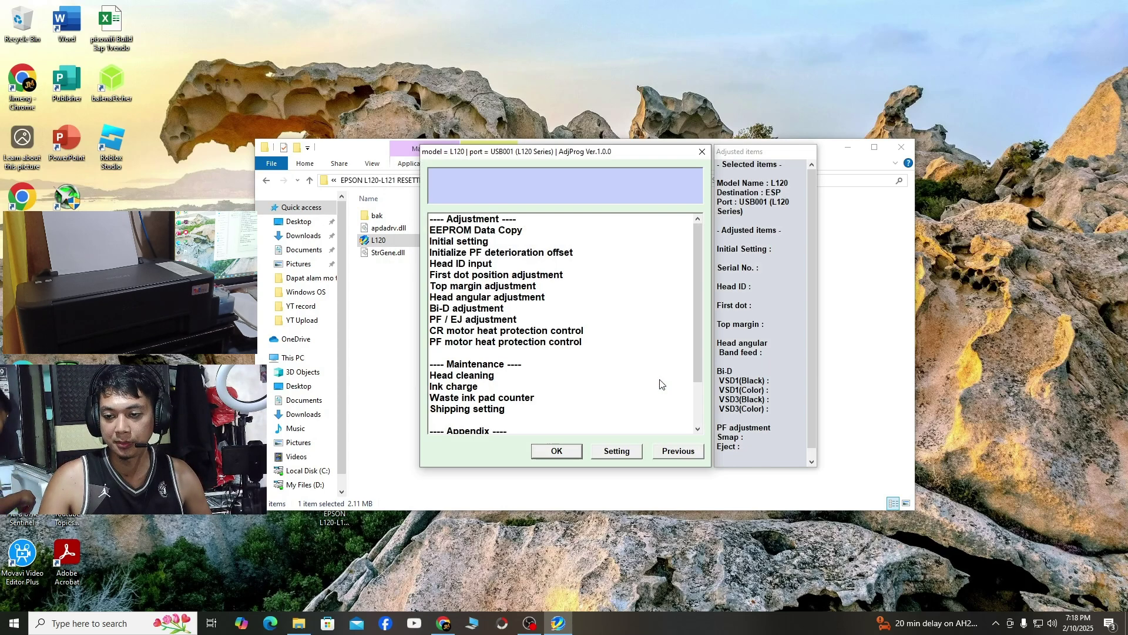
pyautogui.doubleClick(493, 398)
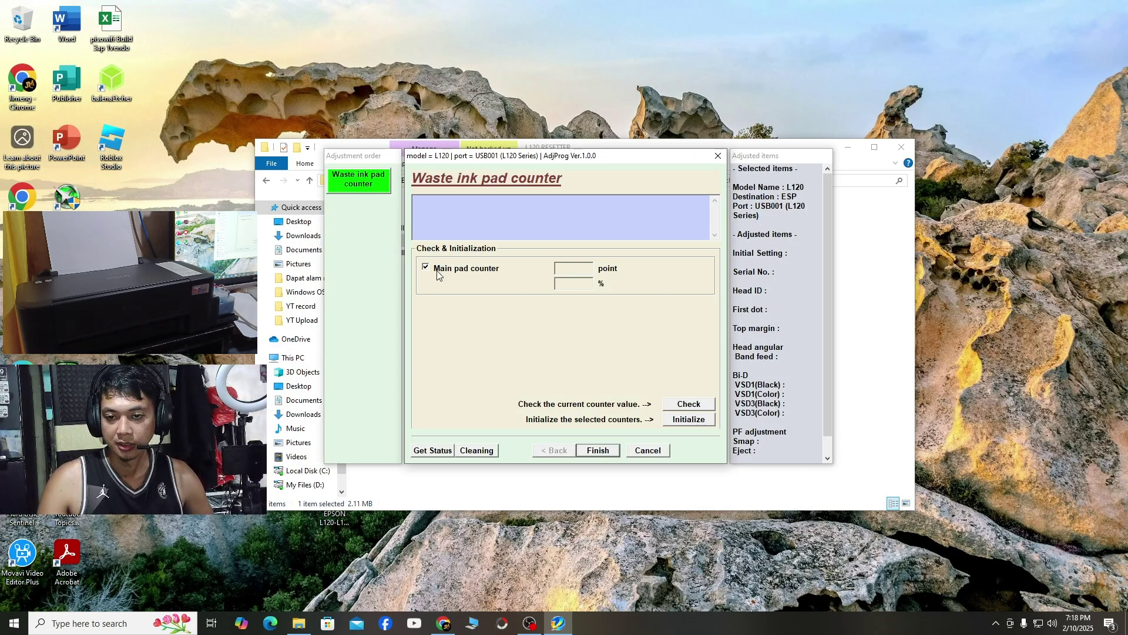
pyautogui.click(689, 403)
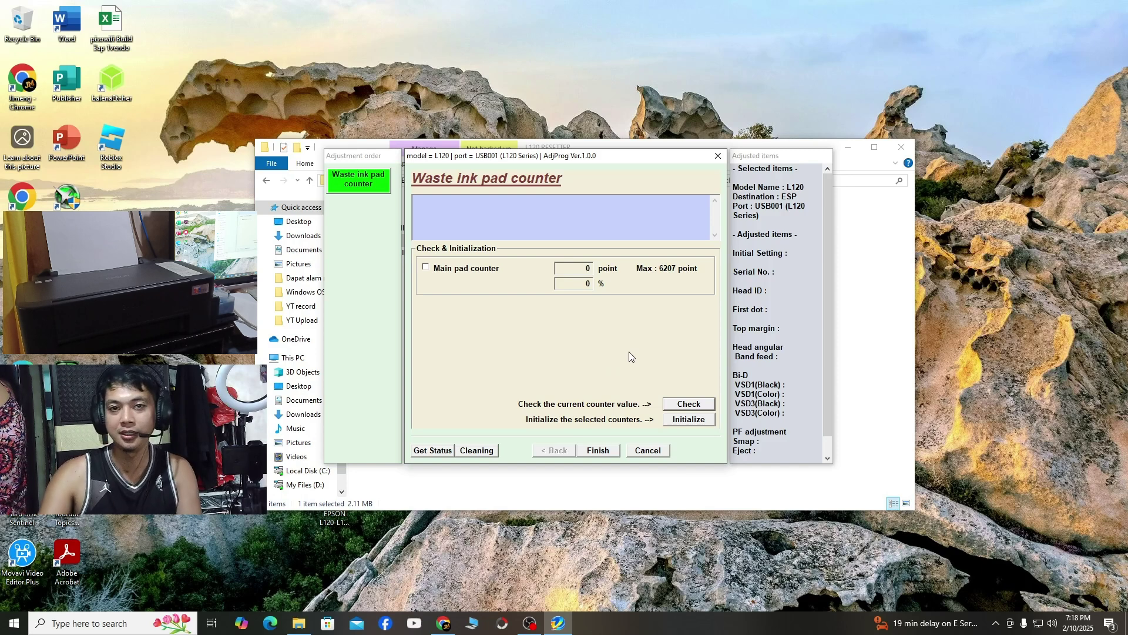
pyautogui.rightClick(551, 102)
pyautogui.click(580, 133)
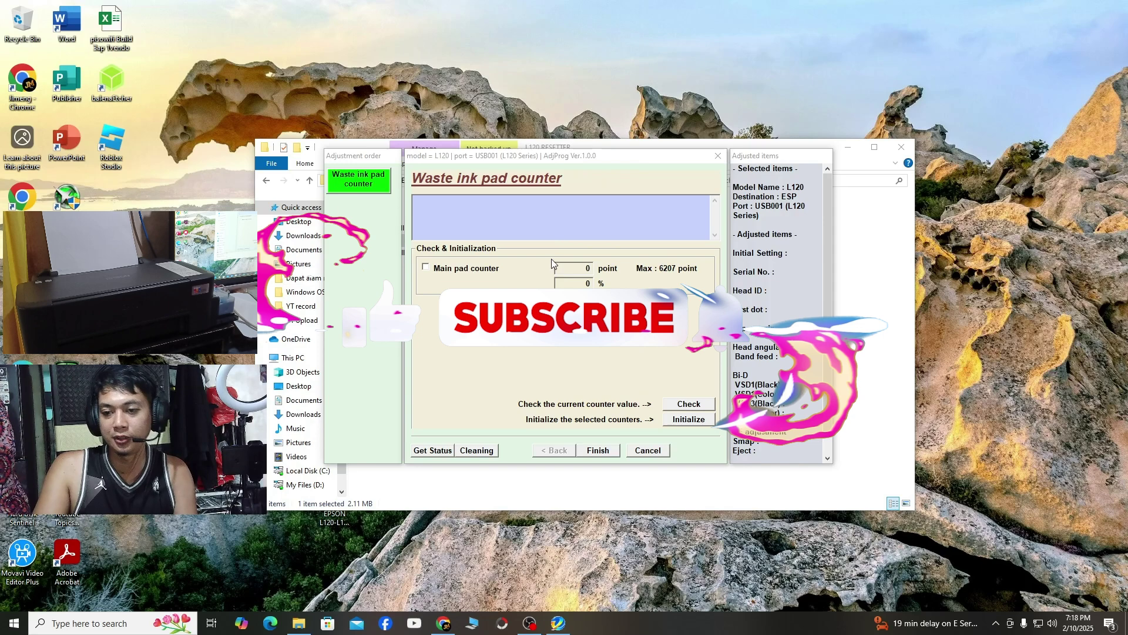